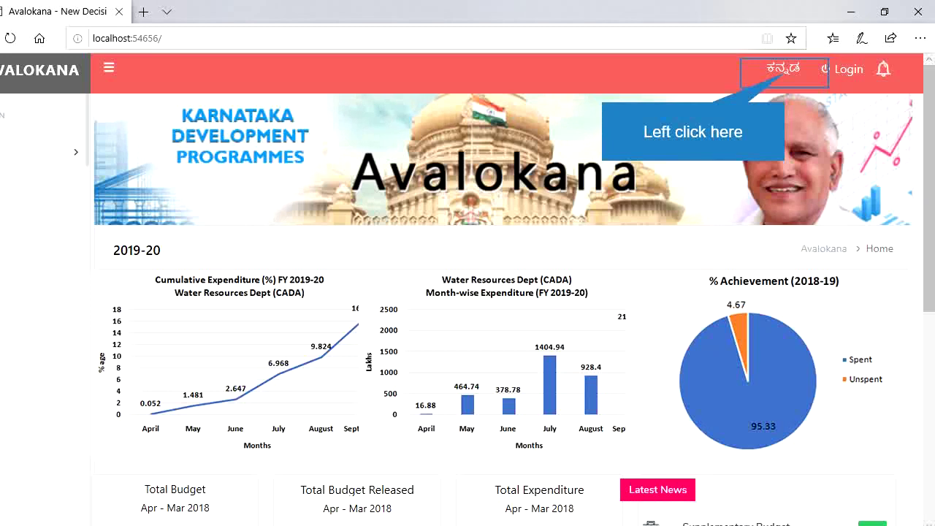
Step: Switch the Avalokana site language to Kannada and open the login page
{"action": "left_click", "coordinate": [783, 68]}
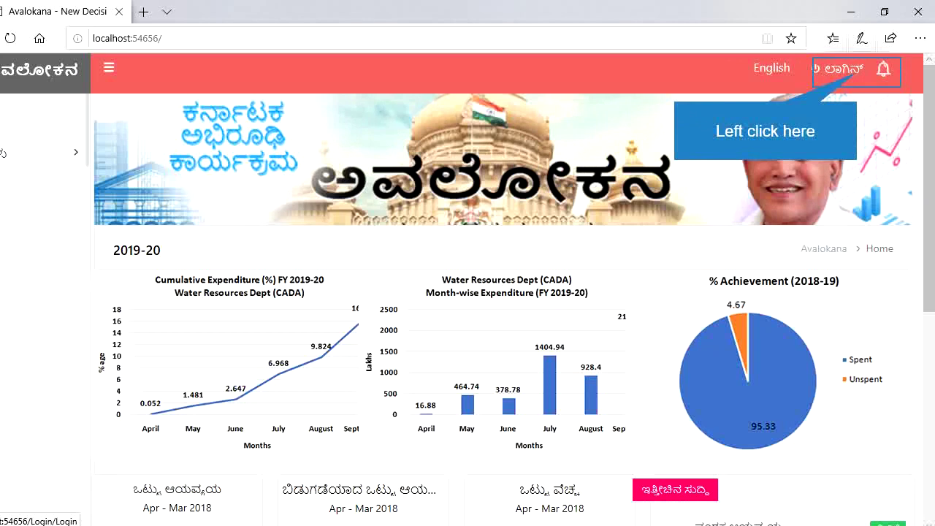
{"action": "left_click", "coordinate": [840, 68]}
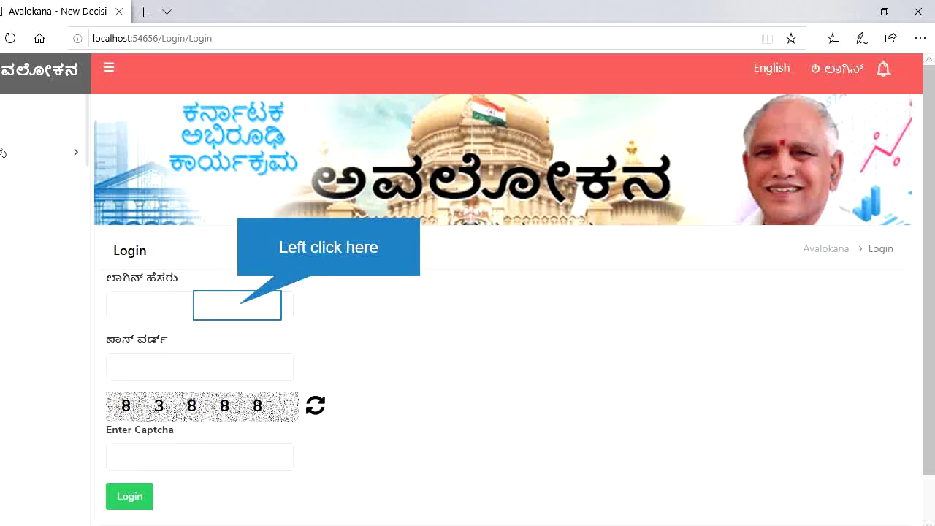
Step: Fill in the login name and the account password on the login form
{"action": "left_click", "coordinate": [238, 305]}
{"action": "type", "text": "o"}
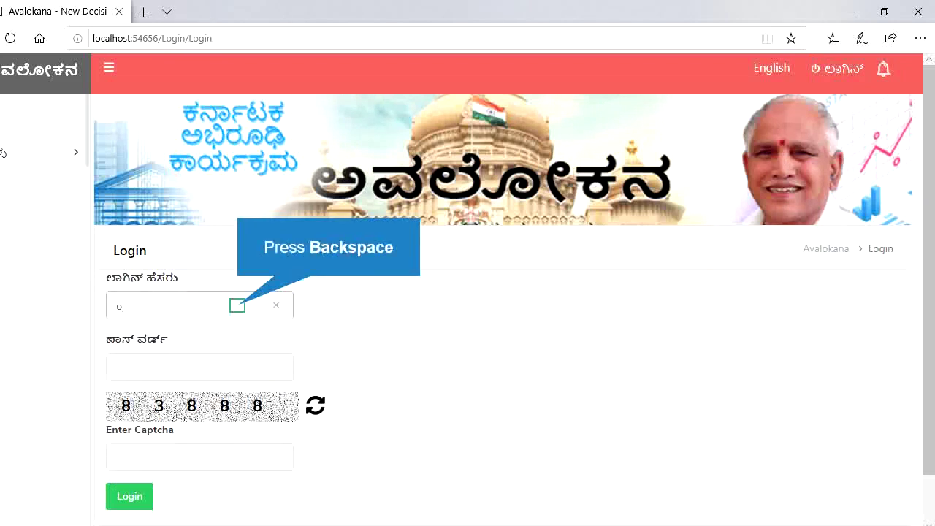
{"action": "key", "text": "BackSpace"}
{"action": "type", "text": "01B"}
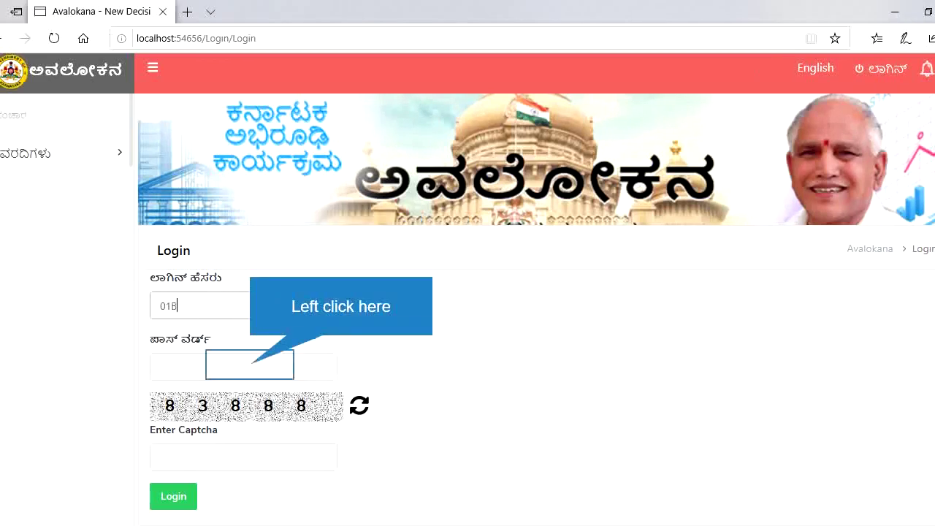
{"action": "left_click", "coordinate": [249, 364]}
{"action": "type", "text": "Passwo"}
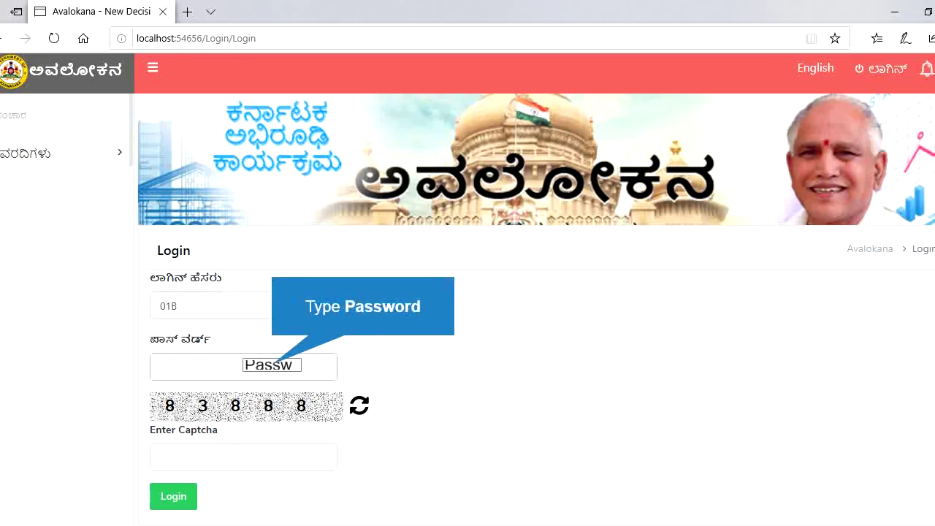
{"action": "type", "text": "rd"}
Step: Enter the displayed captcha code in the login form
{"action": "left_click", "coordinate": [238, 421]}
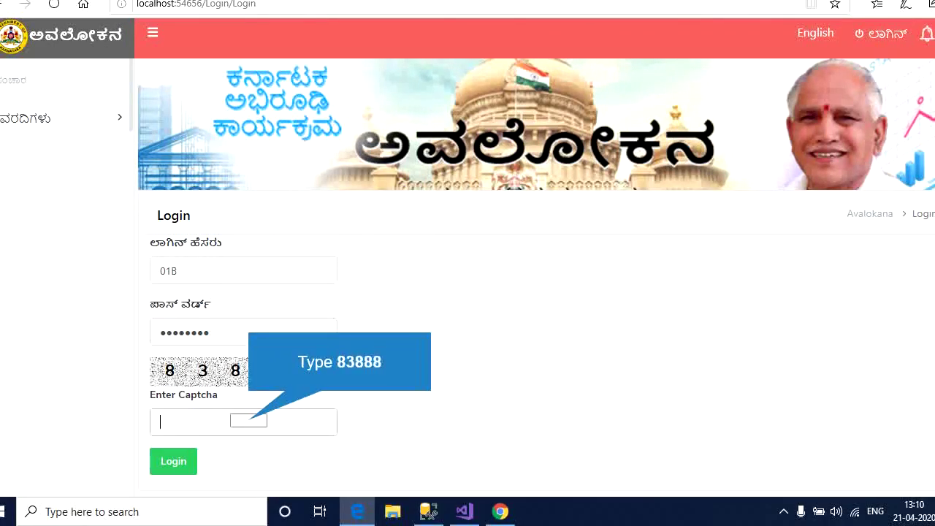
{"action": "type", "text": "83888"}
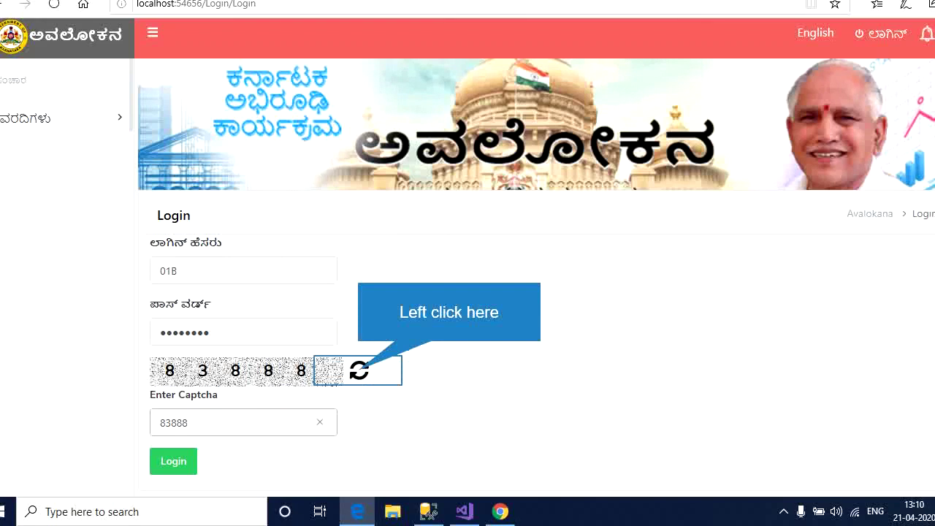
Step: Refresh the captcha, replace the entered code with the newly displayed one, and log in
{"action": "left_click", "coordinate": [360, 370]}
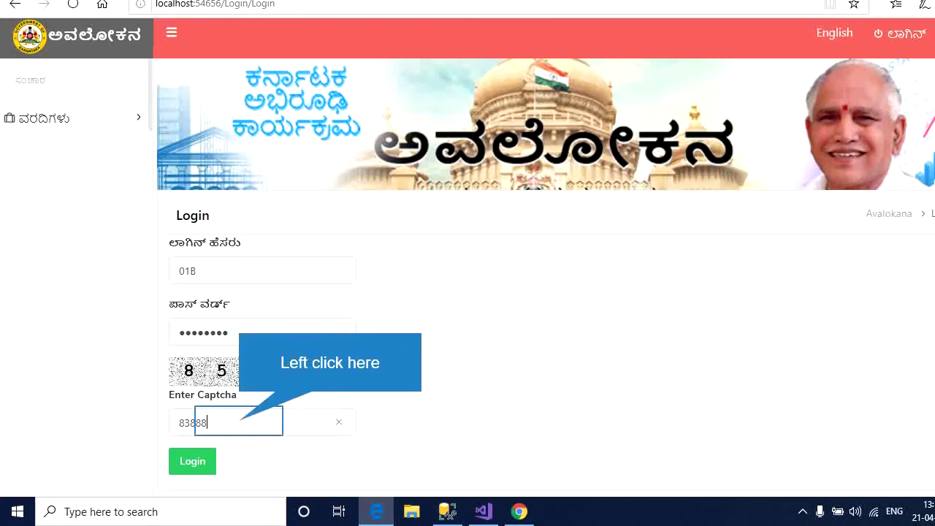
{"action": "left_click", "coordinate": [239, 421]}
{"action": "type", "text": "855"}
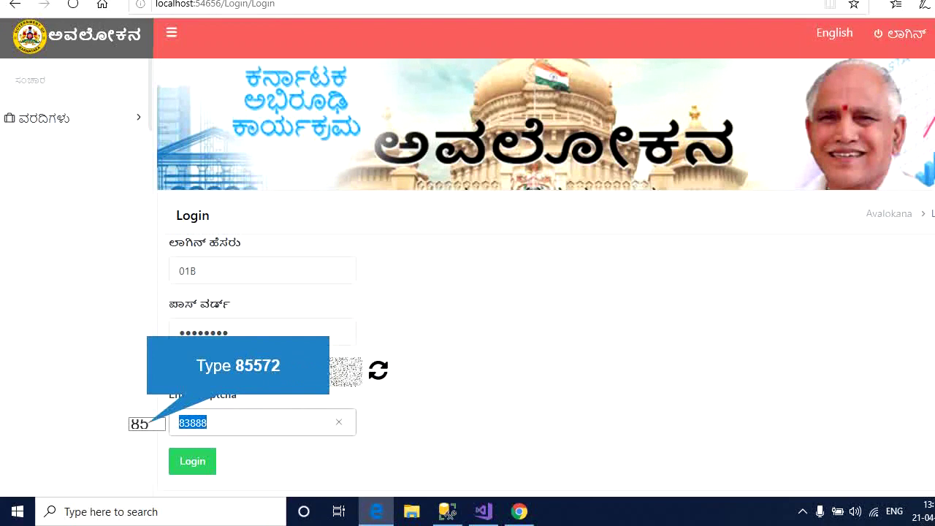
{"action": "type", "text": "72"}
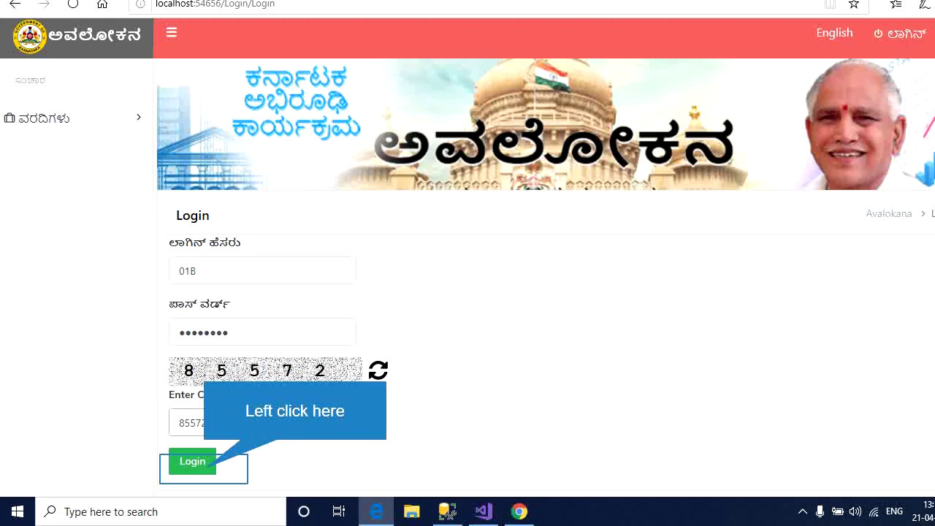
{"action": "left_click", "coordinate": [192, 461]}
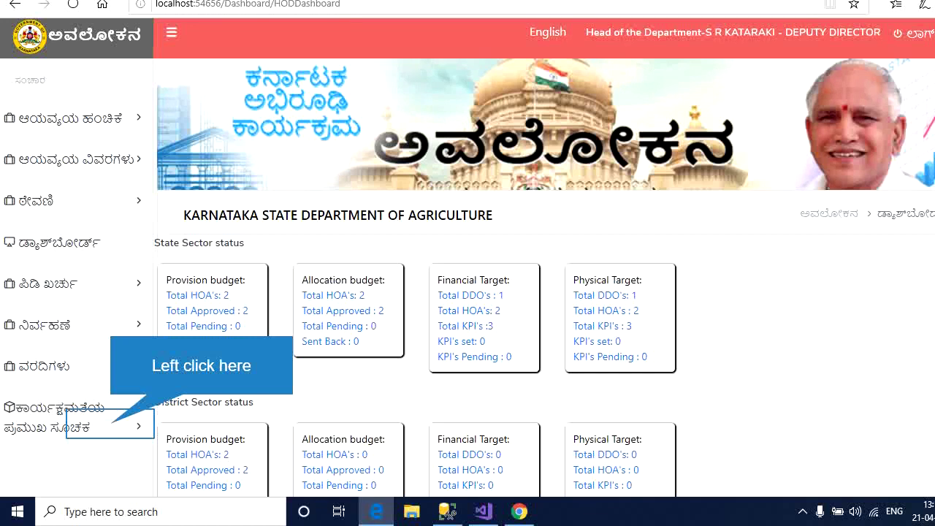
Step: Open the page for defining scheme outcomes (ಯೋಜನೆಗಳ ಫಲಶೃತಿಯನ್ನು ವ್ಯಾಖ್ಯಾನಿಸುವುದು) from the key performance indicator section
{"action": "left_click", "coordinate": [110, 426]}
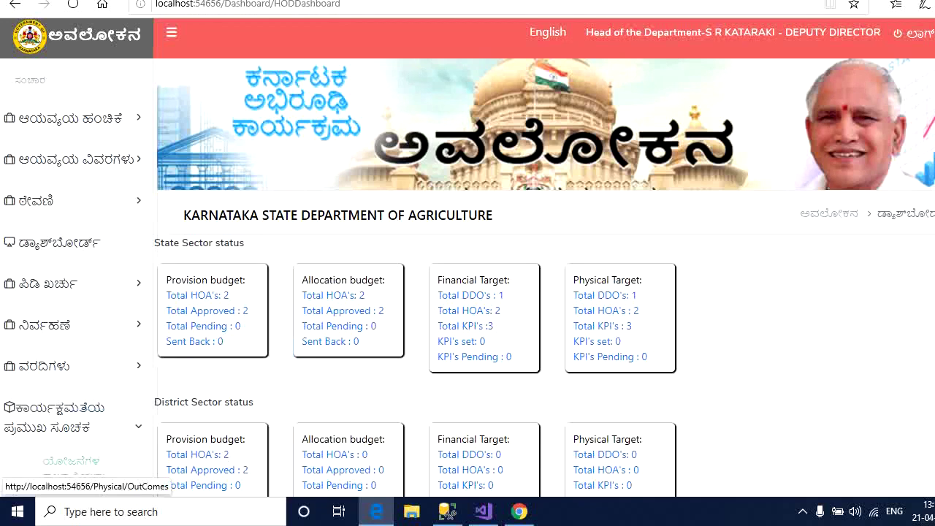
{"action": "scroll", "coordinate": [73, 438], "scroll_direction": "down", "scroll_amount": 1}
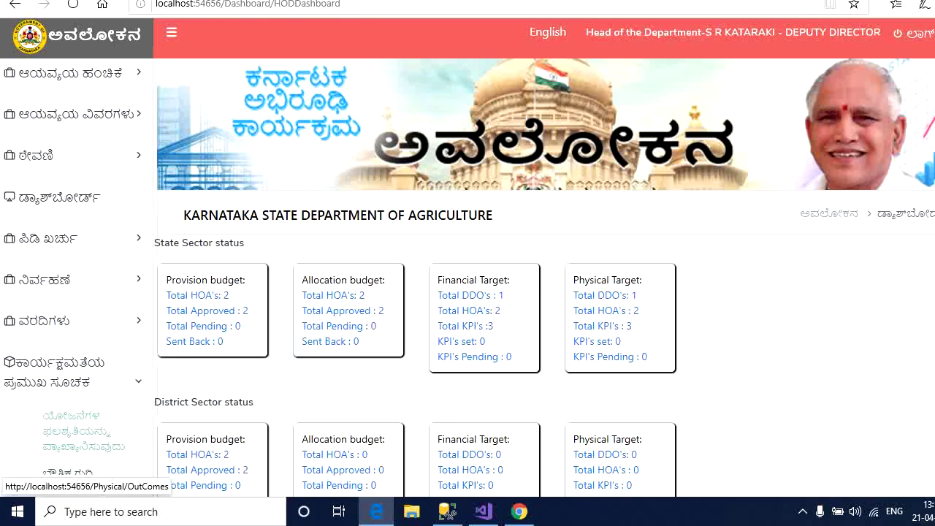
{"action": "left_click", "coordinate": [84, 432]}
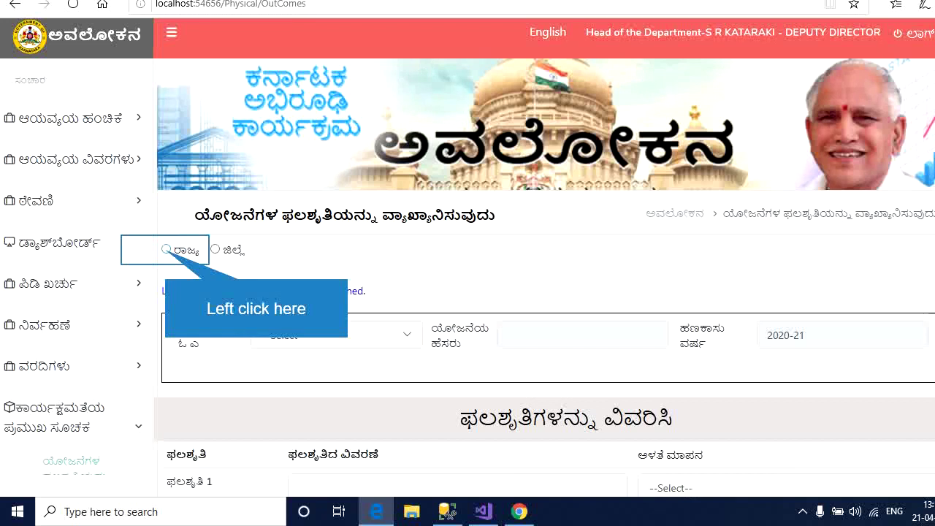
{"action": "left_click", "coordinate": [166, 249]}
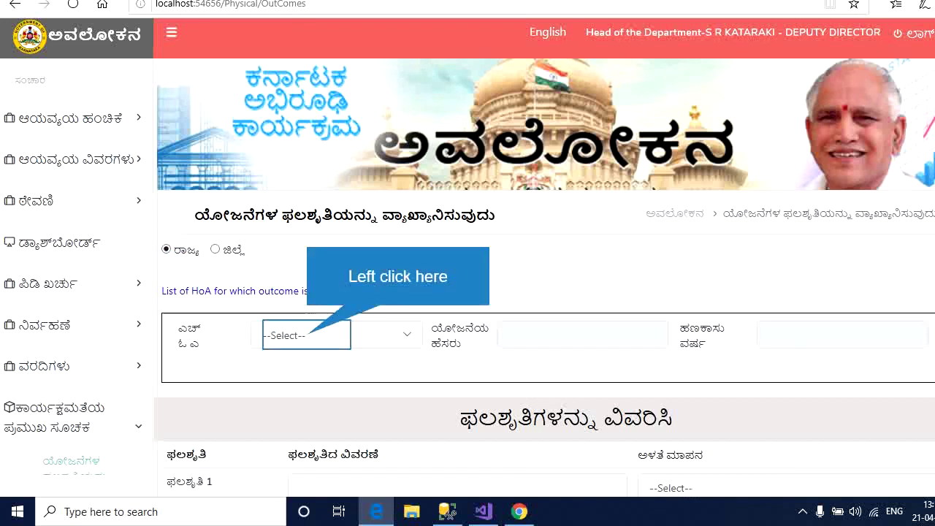
{"action": "left_click", "coordinate": [307, 335]}
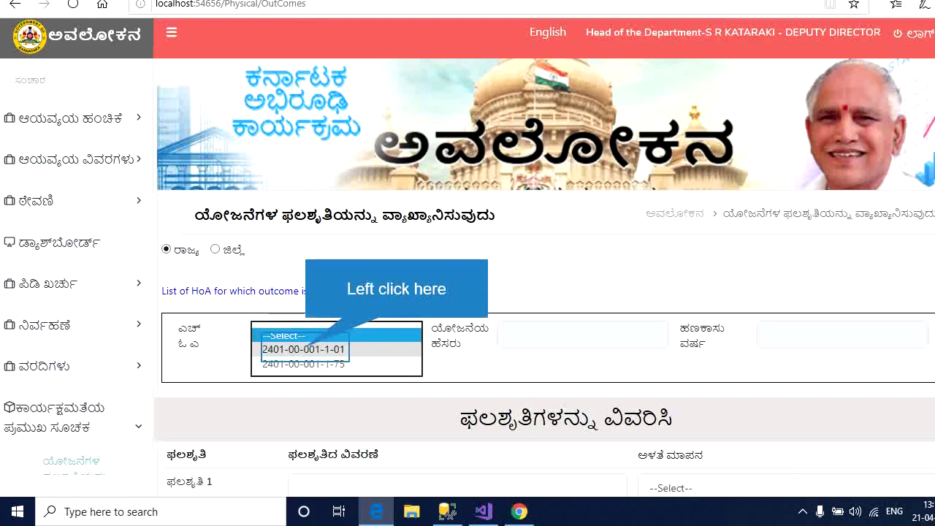
{"action": "left_click", "coordinate": [303, 341]}
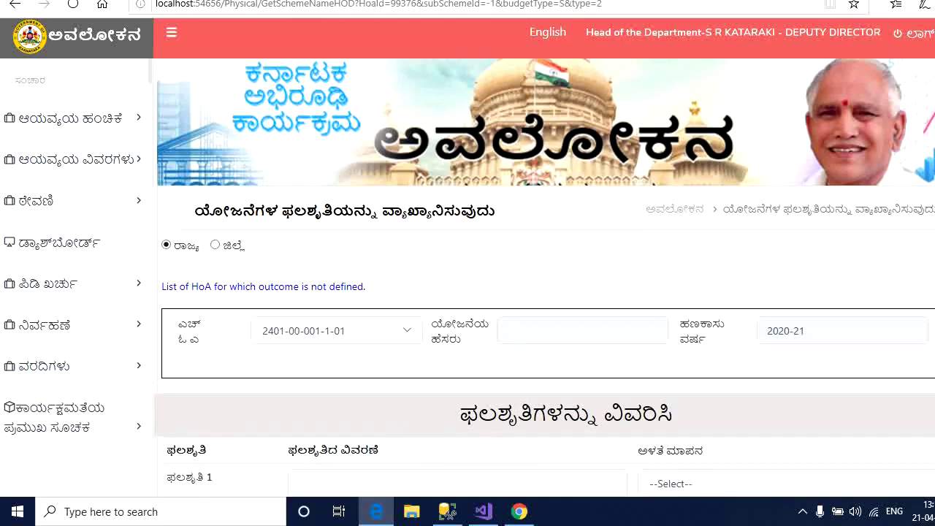
Step: Define the first outcome with the description "Outcome 1" and Numbers as its unit of measurement
{"action": "scroll", "coordinate": [545, 284], "scroll_direction": "down", "scroll_amount": 3}
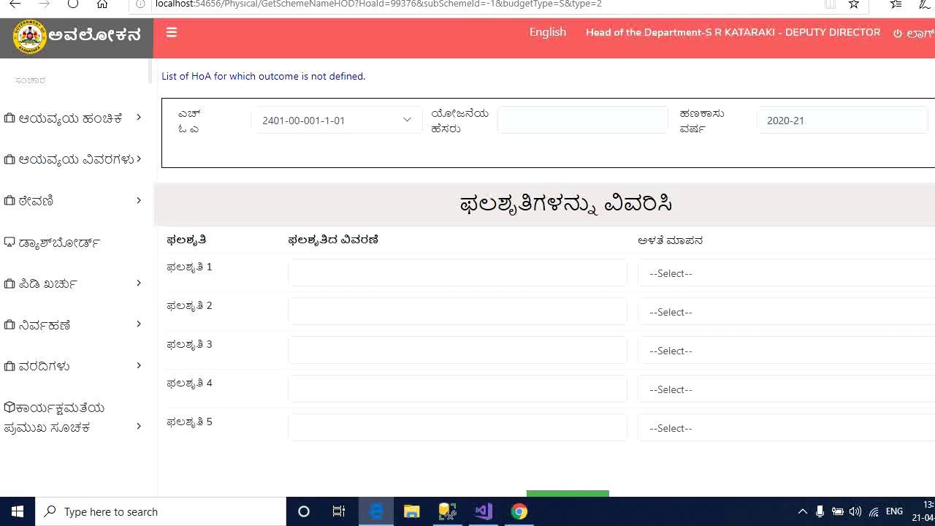
{"action": "scroll", "coordinate": [545, 284], "scroll_direction": "down", "scroll_amount": 1}
{"action": "left_click", "coordinate": [399, 200]}
{"action": "type", "text": "Ou"}
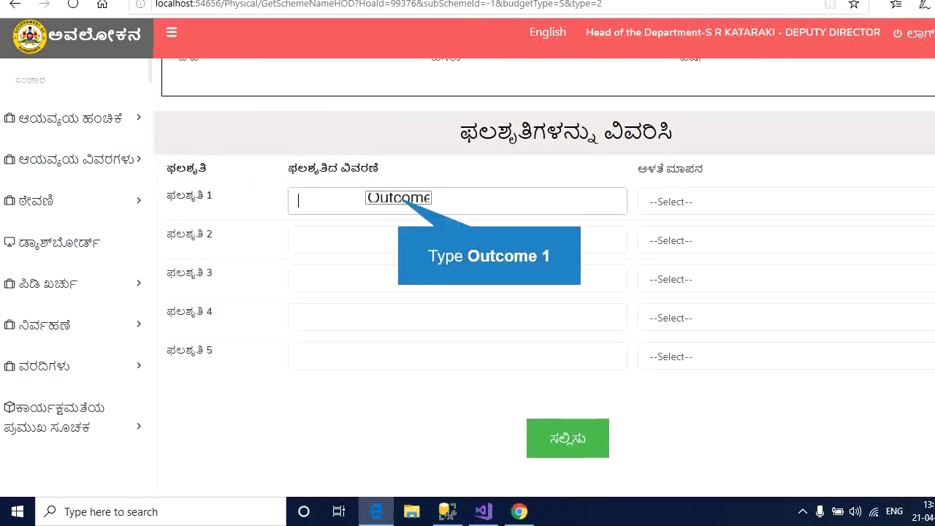
{"action": "type", "text": "Outcome 1"}
{"action": "left_click", "coordinate": [697, 192]}
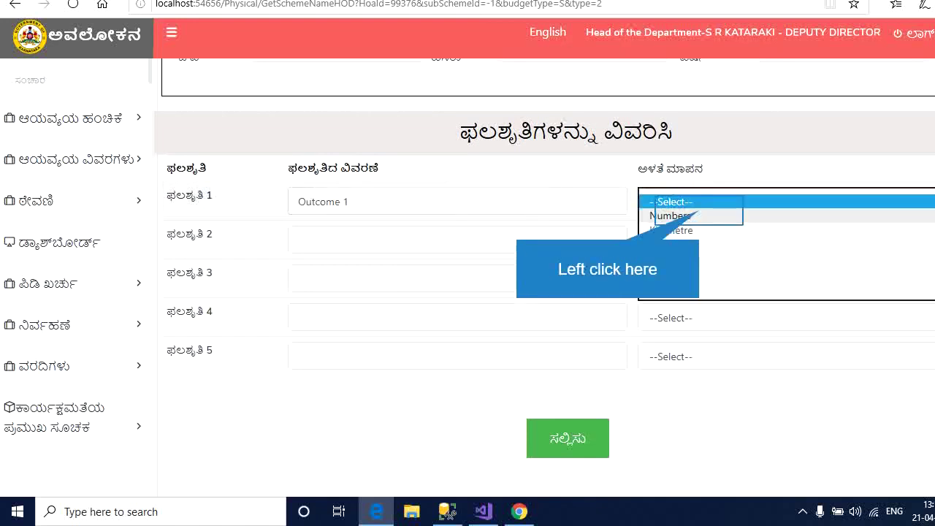
{"action": "left_click", "coordinate": [696, 215]}
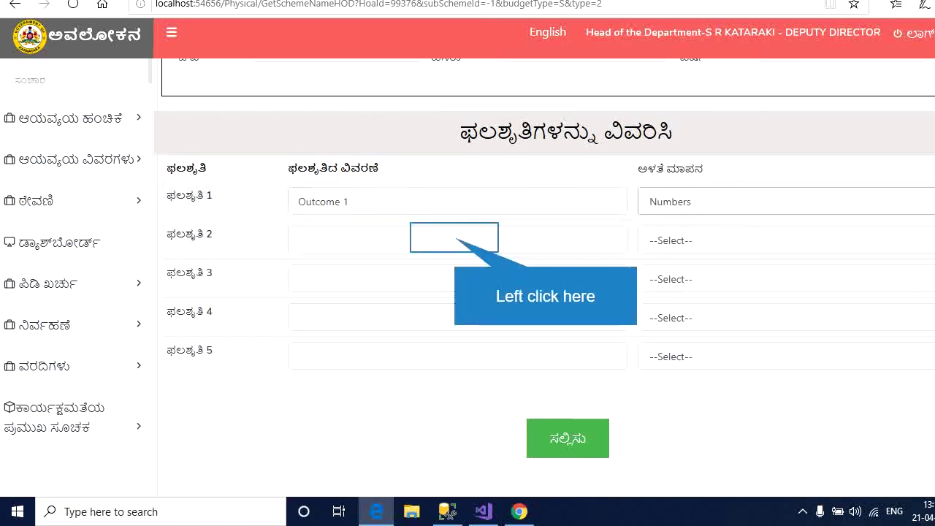
Step: Define the second outcome with the description "Outcome 2" and Kilometre as its unit of measurement
{"action": "left_click", "coordinate": [455, 237]}
{"action": "type", "text": "Outcome"}
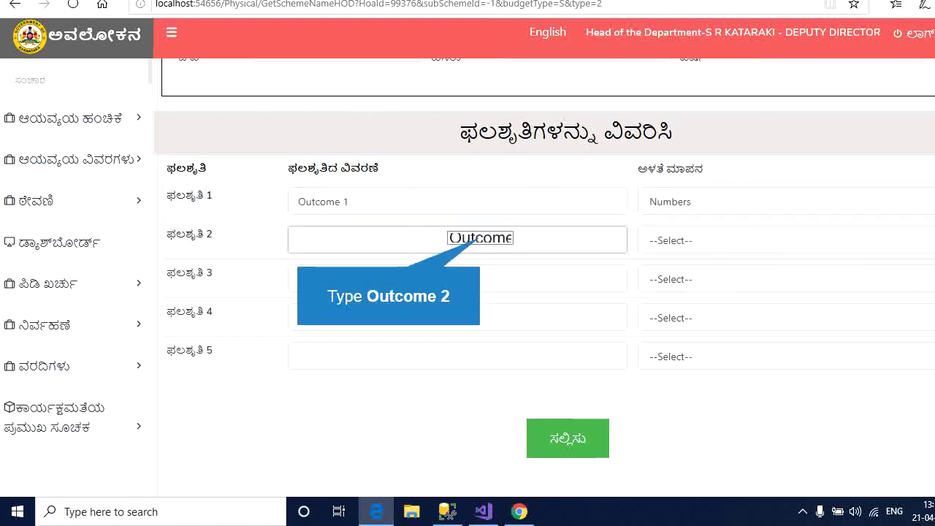
{"action": "type", "text": " 2"}
{"action": "left_click", "coordinate": [671, 241]}
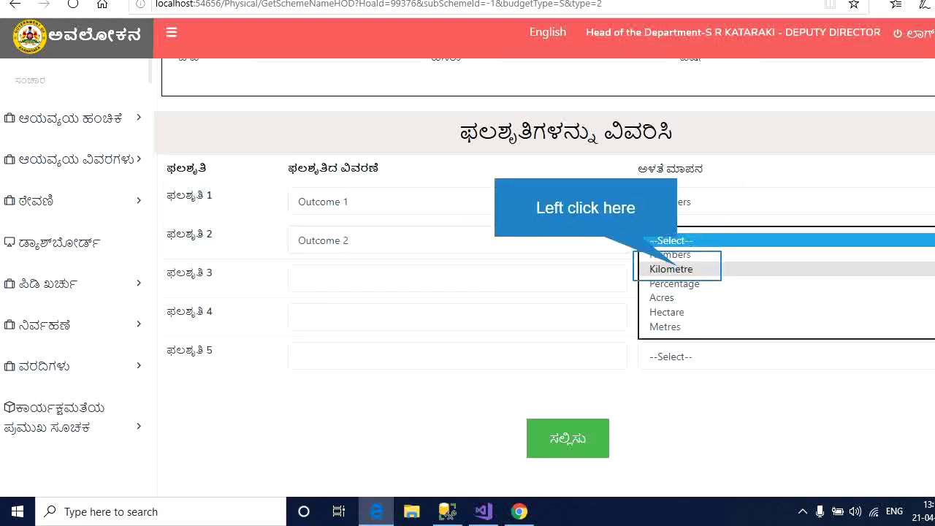
{"action": "left_click", "coordinate": [671, 269]}
Step: Define the third outcome with the description "Outcome 3" and Percentage as its unit of measurement
{"action": "left_click", "coordinate": [454, 279]}
{"action": "type", "text": "Outc"}
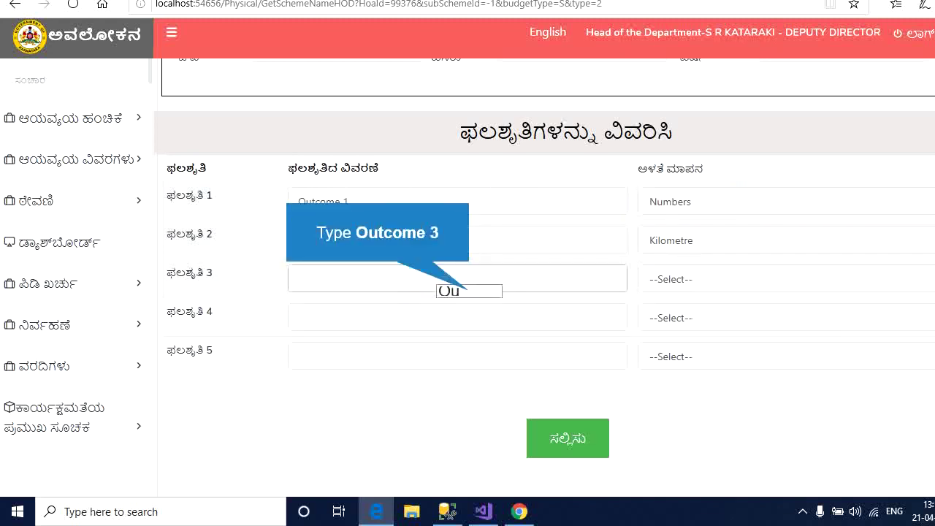
{"action": "type", "text": "ome 3"}
{"action": "left_click", "coordinate": [691, 280]}
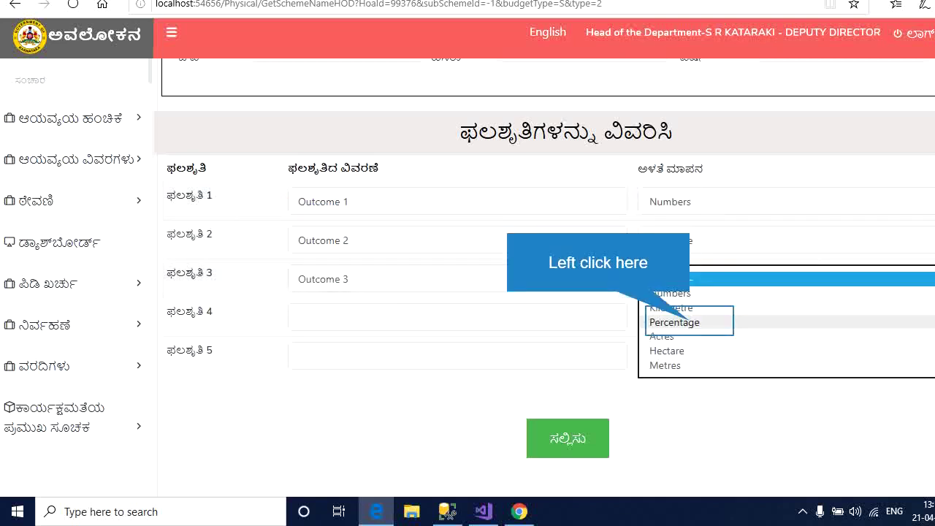
{"action": "left_click", "coordinate": [674, 322]}
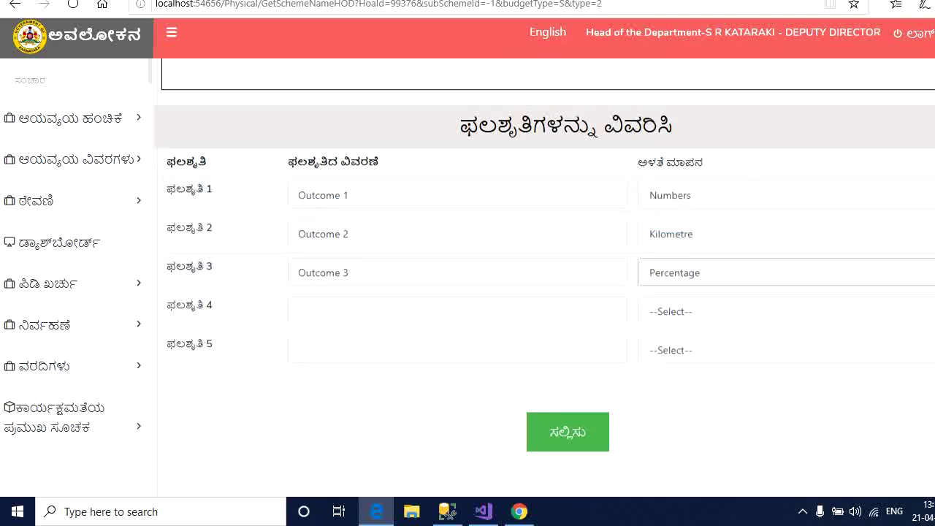
Step: Submit the defined outcomes and dismiss the confirmation message
{"action": "scroll", "coordinate": [568, 293], "scroll_direction": "down", "scroll_amount": 1}
{"action": "left_click", "coordinate": [568, 371]}
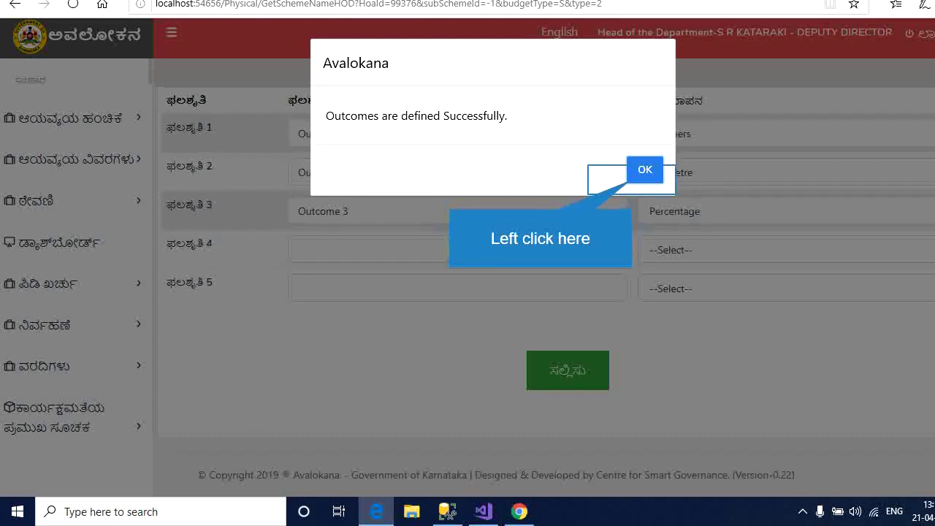
{"action": "left_click", "coordinate": [646, 169]}
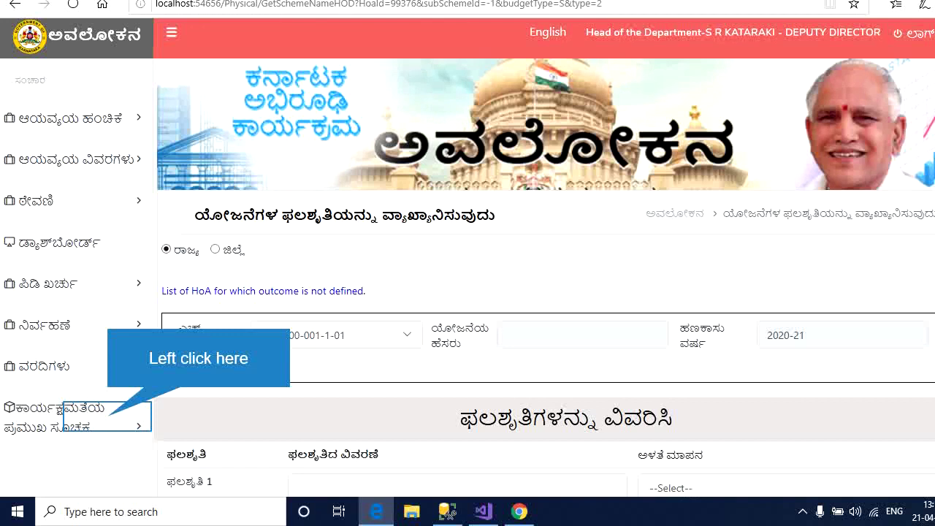
Step: Open the physical target (ಭೌತಿಕ ಗುರಿ) page from the key performance indicator section
{"action": "left_click", "coordinate": [107, 417]}
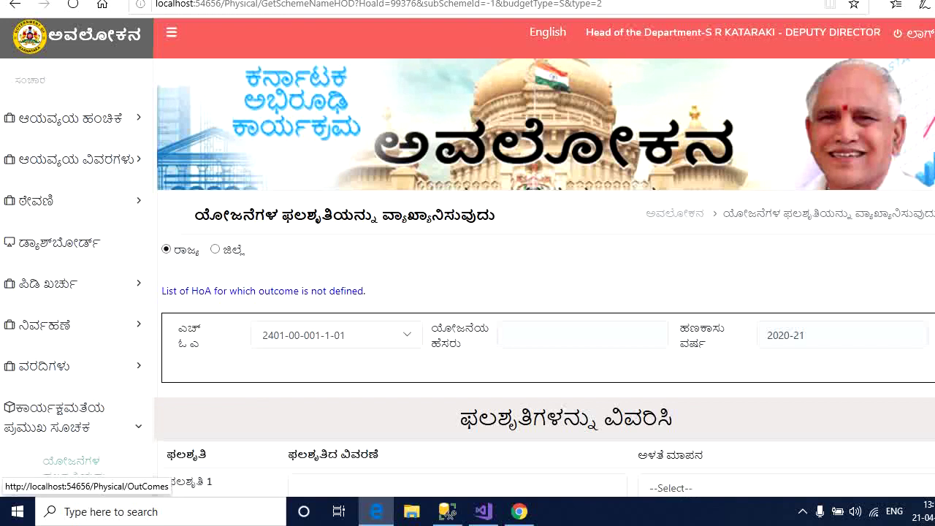
{"action": "scroll", "coordinate": [88, 458], "scroll_direction": "down", "scroll_amount": 3}
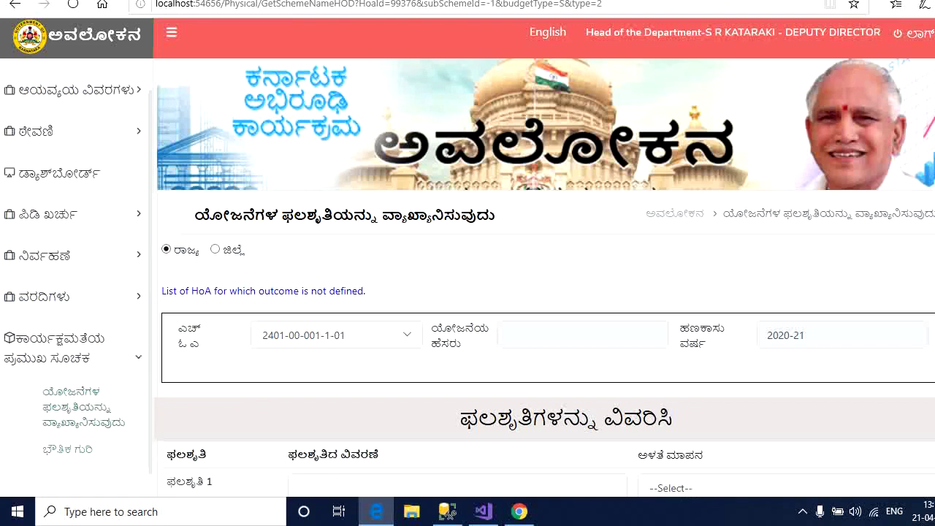
{"action": "scroll", "coordinate": [73, 439], "scroll_direction": "down", "scroll_amount": 2}
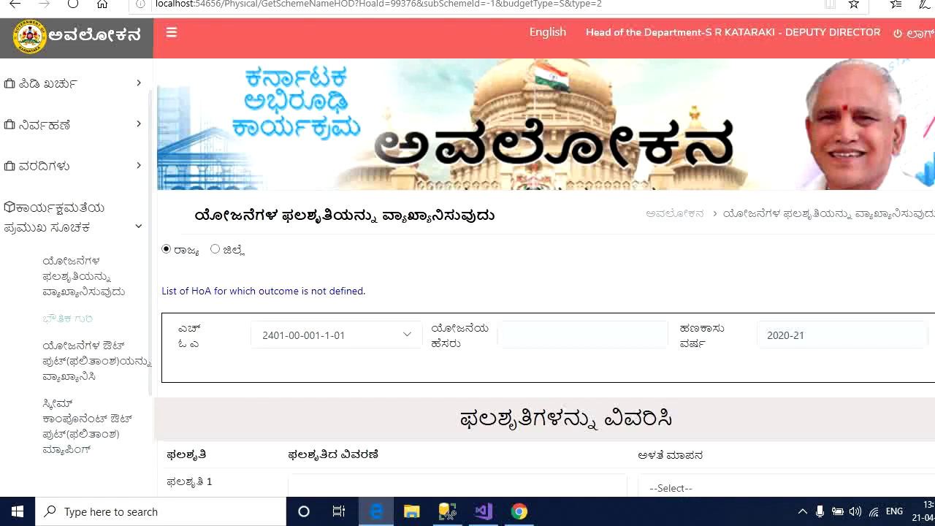
{"action": "scroll", "coordinate": [74, 431], "scroll_direction": "up", "scroll_amount": 1}
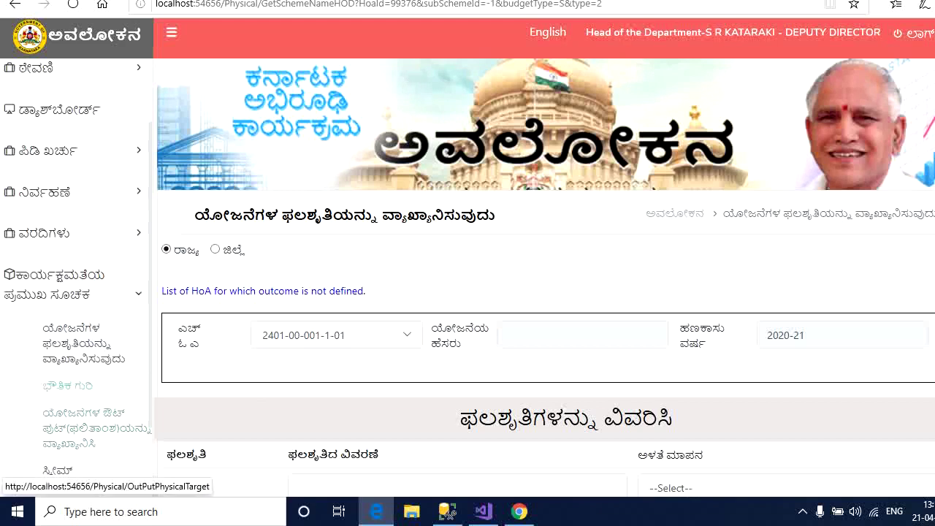
{"action": "left_click", "coordinate": [67, 385]}
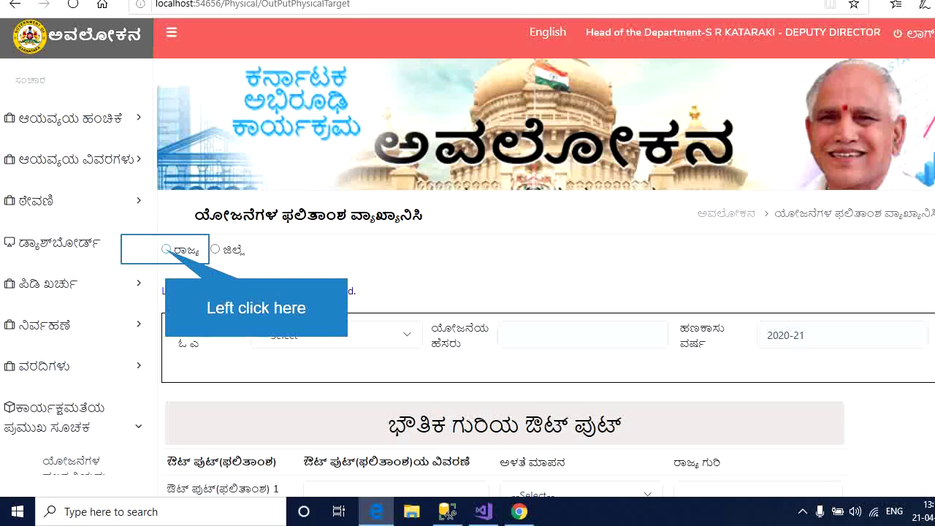
{"action": "left_click", "coordinate": [166, 249]}
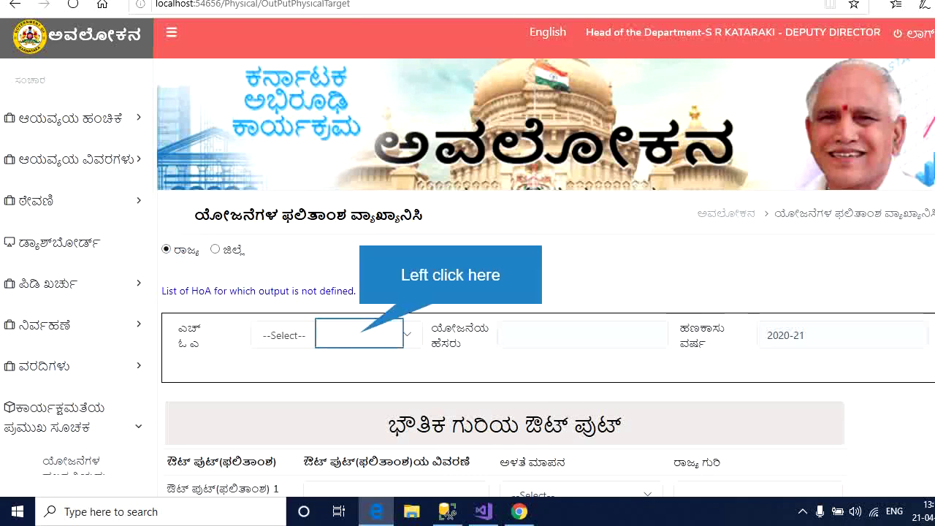
{"action": "left_click", "coordinate": [359, 335]}
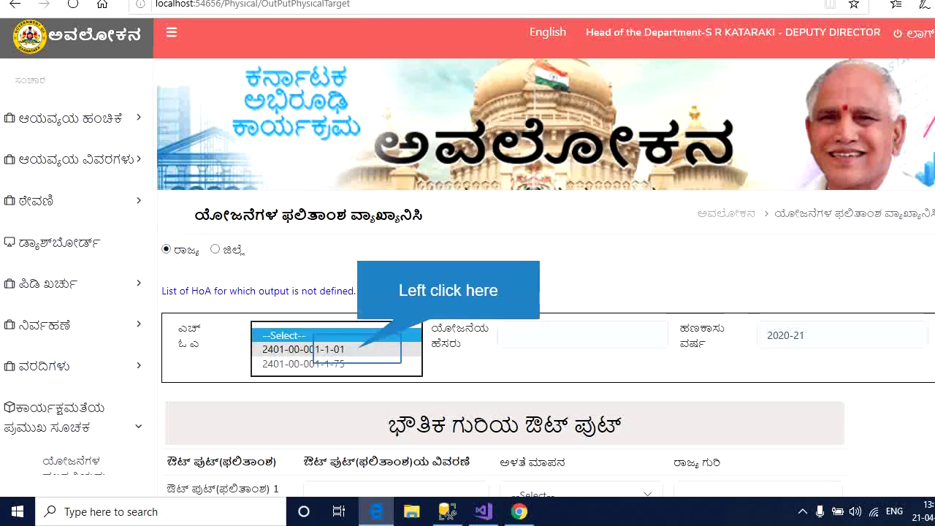
{"action": "left_click", "coordinate": [329, 349]}
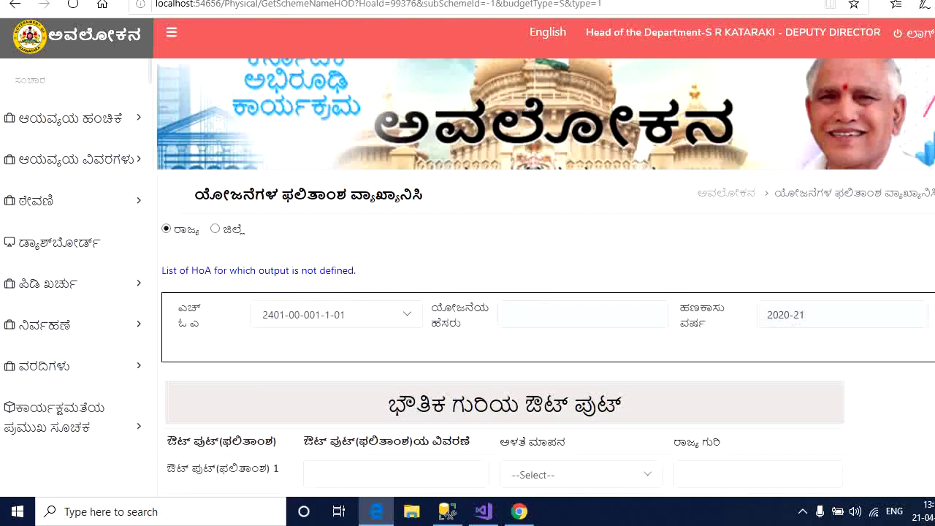
Step: Define the first output with the description "Output 1", Numbers as its unit of measurement and a state target of 754
{"action": "scroll", "coordinate": [546, 293], "scroll_direction": "down", "scroll_amount": 1}
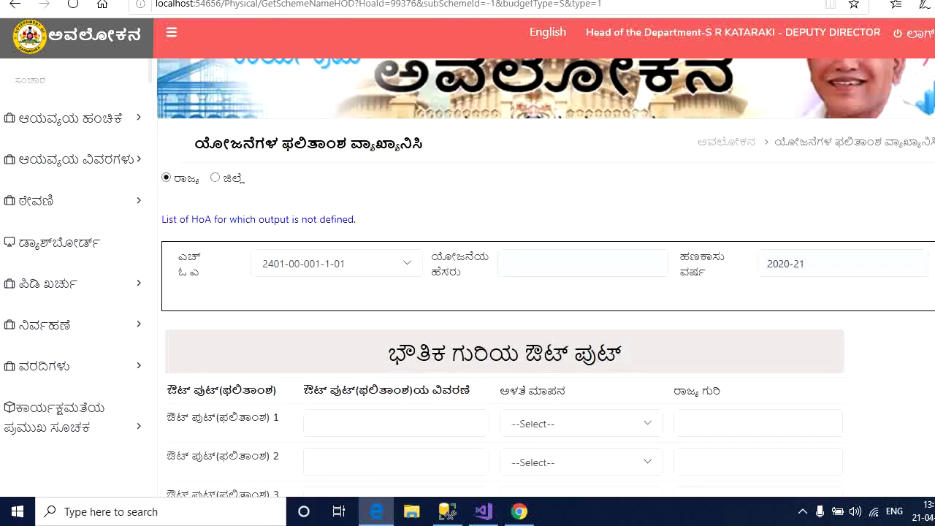
{"action": "scroll", "coordinate": [546, 278], "scroll_direction": "down", "scroll_amount": 4}
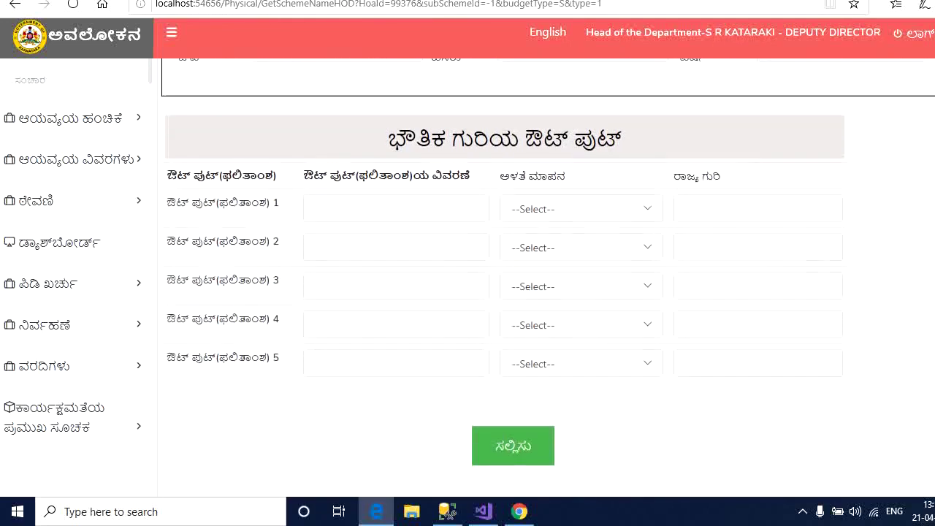
{"action": "scroll", "coordinate": [546, 278], "scroll_direction": "up", "scroll_amount": 1}
{"action": "scroll", "coordinate": [546, 278], "scroll_direction": "down", "scroll_amount": 1}
{"action": "left_click", "coordinate": [373, 210]}
{"action": "type", "text": "Outpu"}
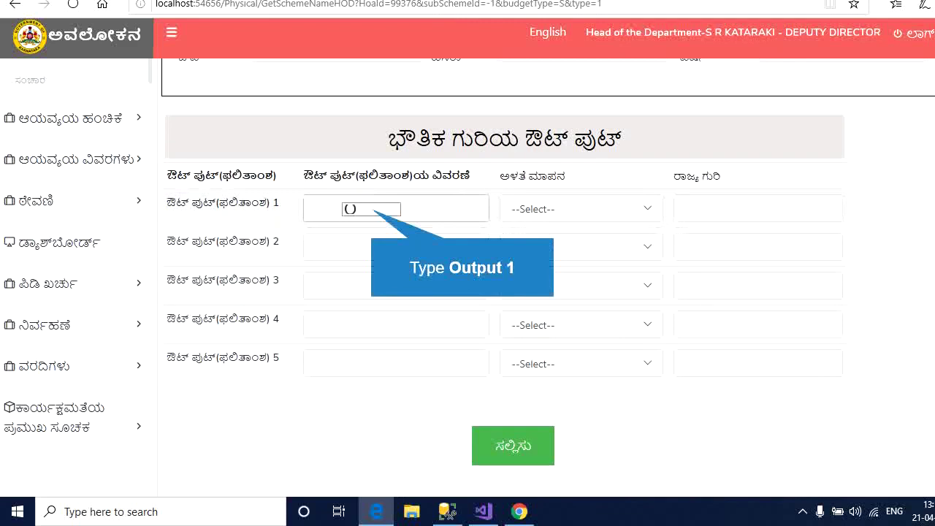
{"action": "type", "text": "t 1"}
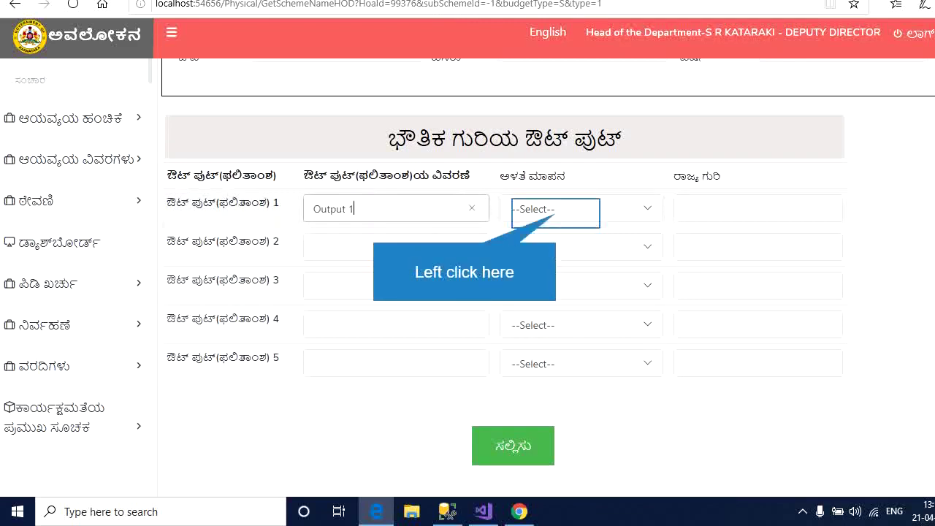
{"action": "left_click", "coordinate": [555, 213]}
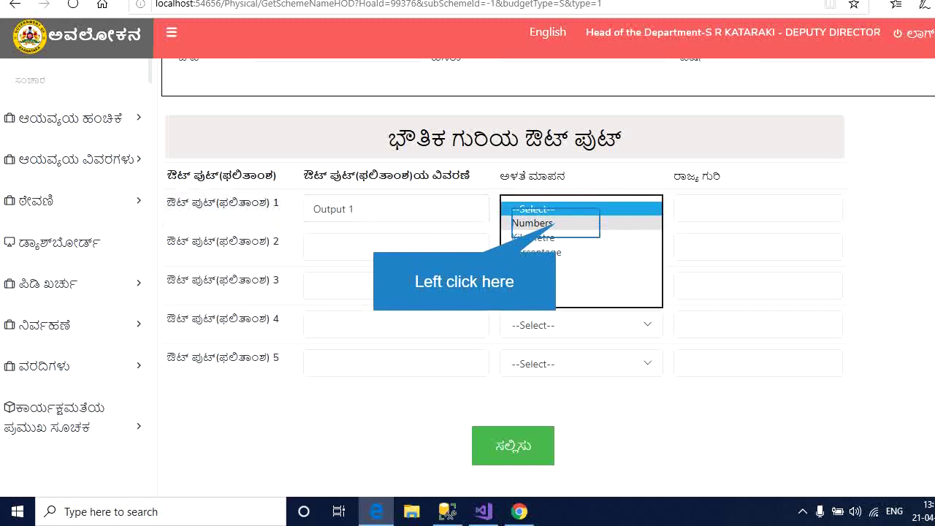
{"action": "left_click", "coordinate": [533, 223]}
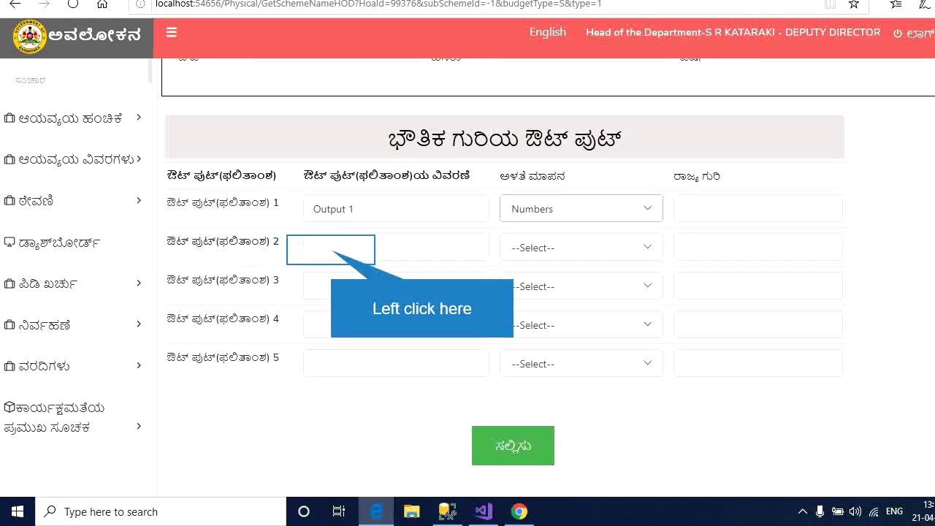
{"action": "left_click", "coordinate": [332, 250]}
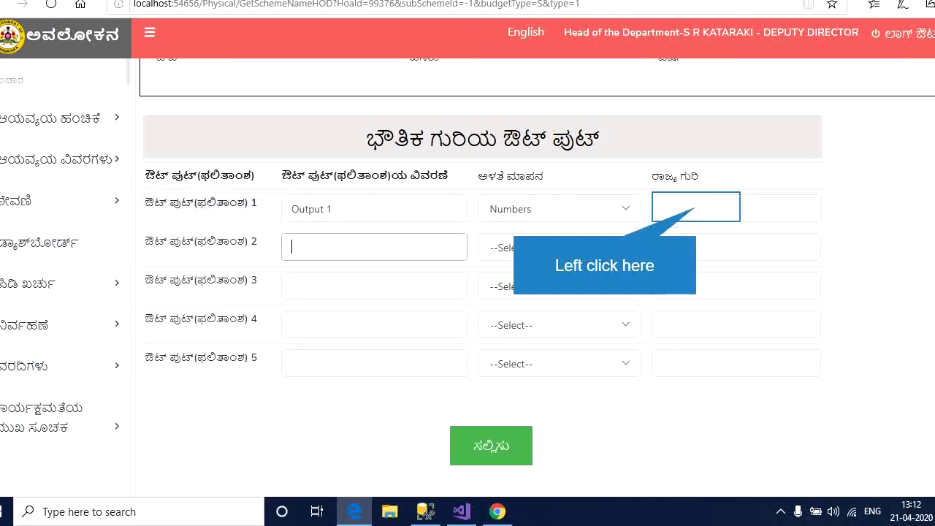
{"action": "left_click", "coordinate": [696, 207]}
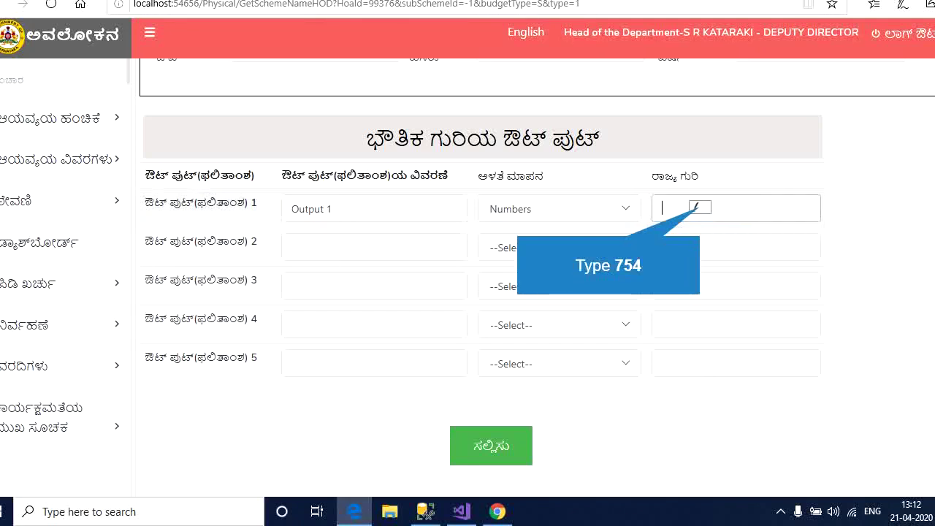
{"action": "type", "text": "754"}
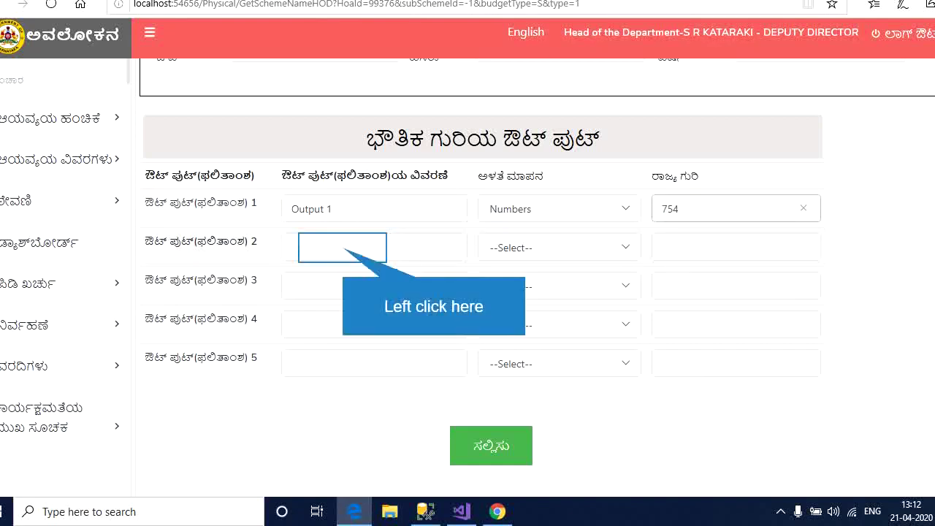
Step: Define the second output with the description "Output 2", Kilometre as its unit of measurement and a state target of 453
{"action": "left_click", "coordinate": [343, 247]}
{"action": "type", "text": "Outpu"}
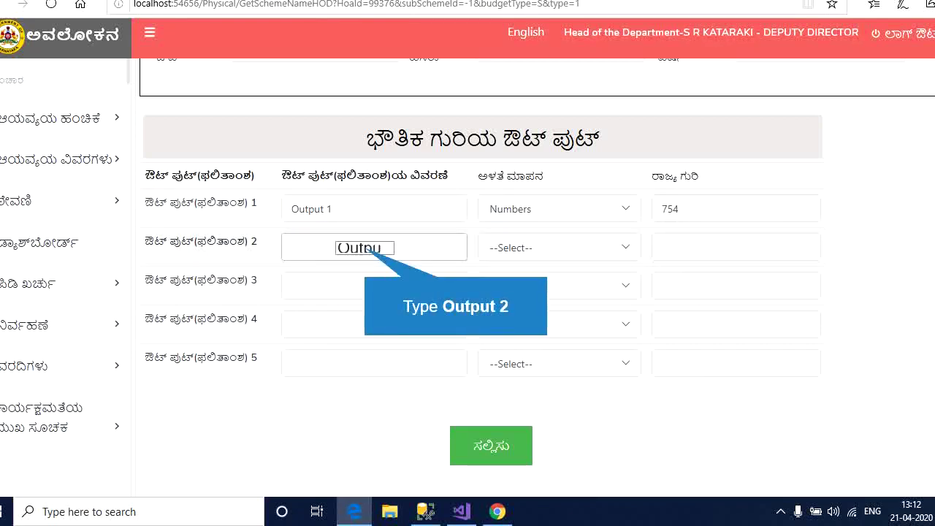
{"action": "type", "text": "t 2"}
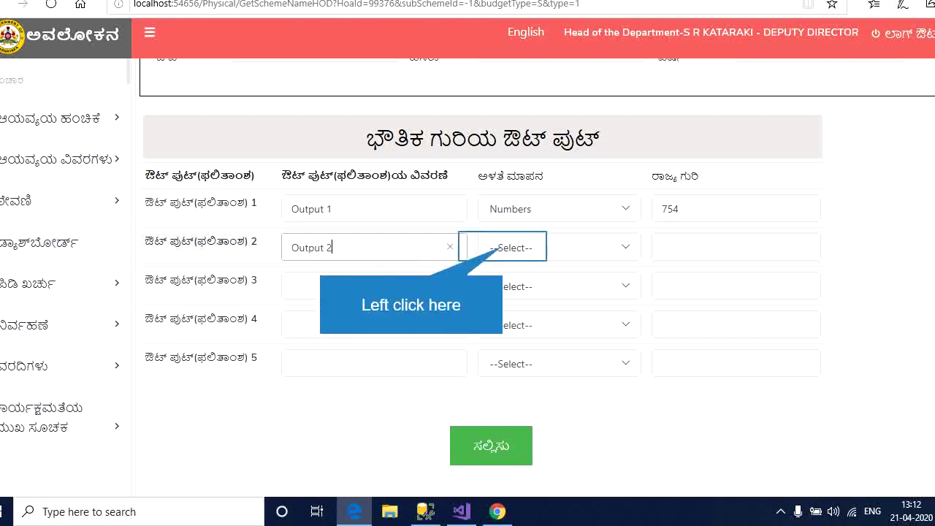
{"action": "left_click", "coordinate": [512, 247]}
{"action": "left_click", "coordinate": [511, 276]}
{"action": "left_click", "coordinate": [736, 247]}
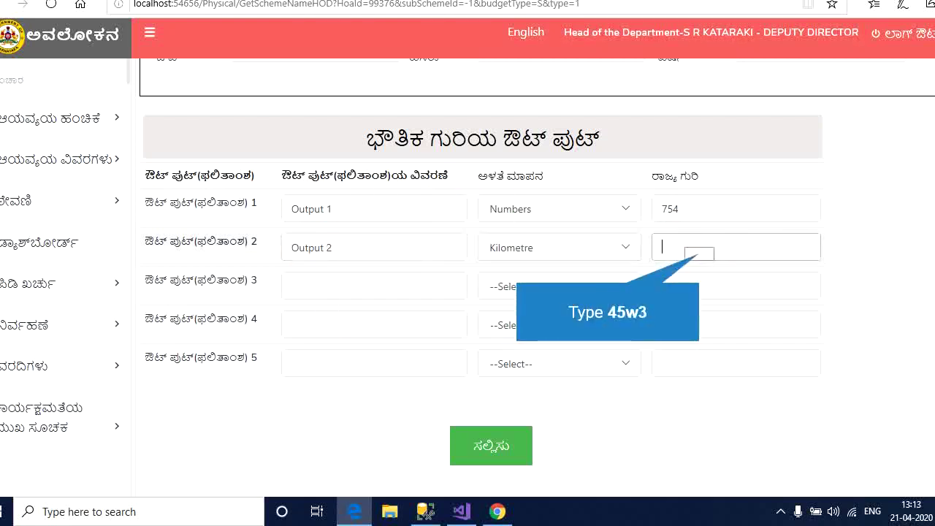
{"action": "type", "text": "453"}
Step: Define the third output with the description "Output 3" and Percentage as its unit of measurement, and submit the outputs
{"action": "left_click", "coordinate": [396, 291]}
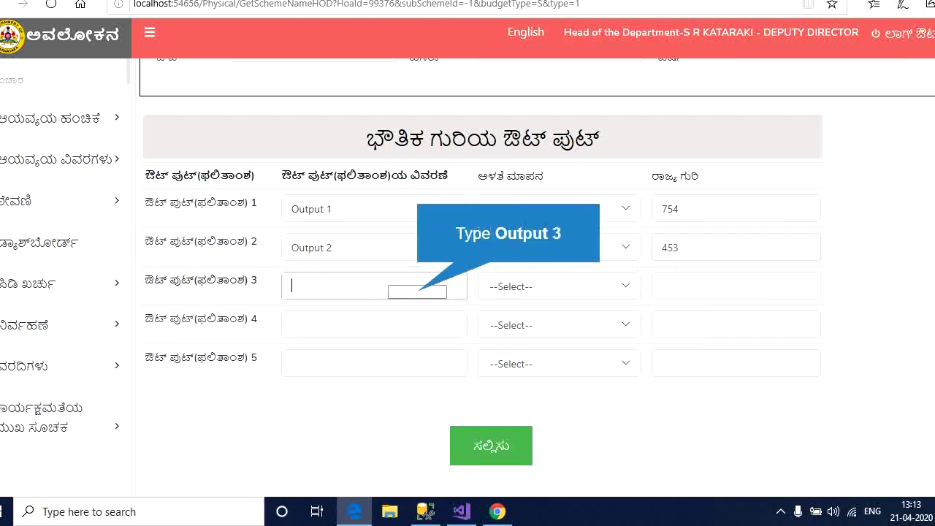
{"action": "type", "text": "Output 3"}
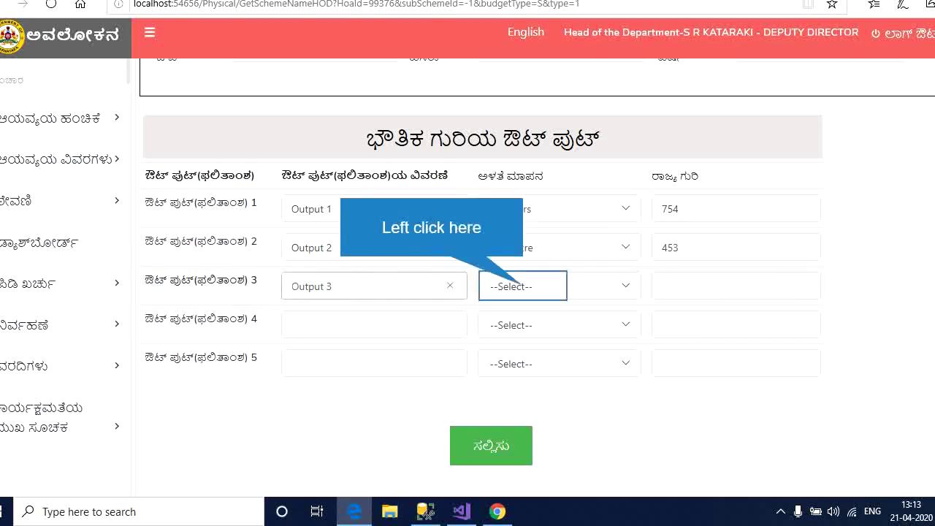
{"action": "left_click", "coordinate": [523, 286]}
{"action": "left_click", "coordinate": [515, 330]}
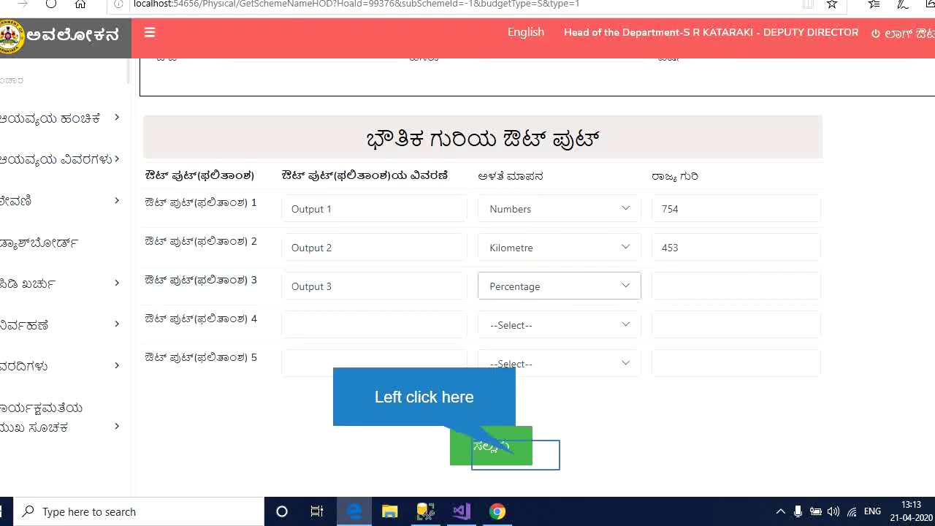
{"action": "left_click", "coordinate": [504, 449]}
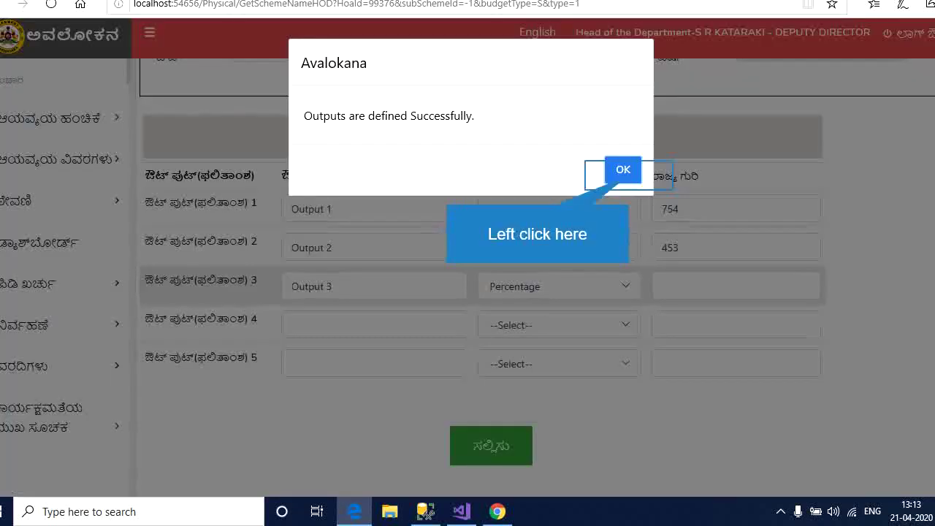